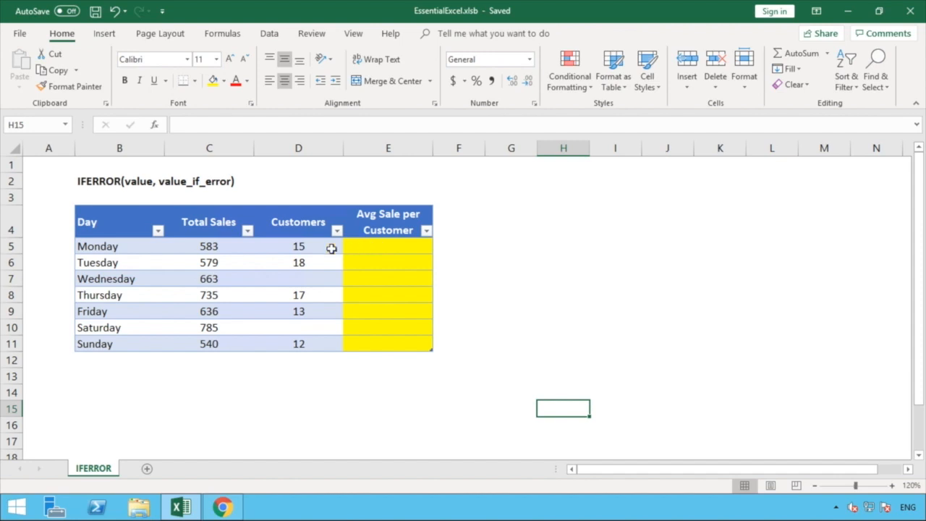
Step: Calculate the average sale per customer by entering =C5/D5 in E5, then check the Wednesday result and the column's summary
left_click(209, 246)
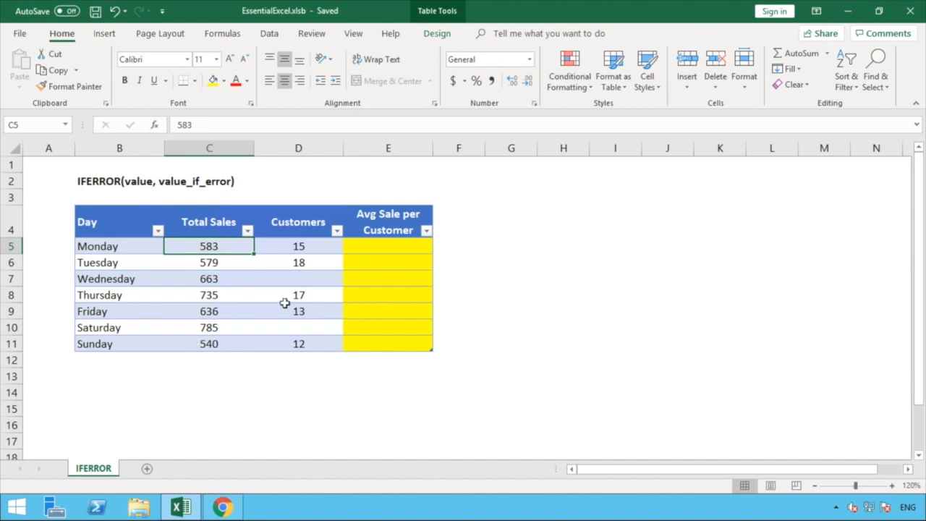
left_click(386, 245)
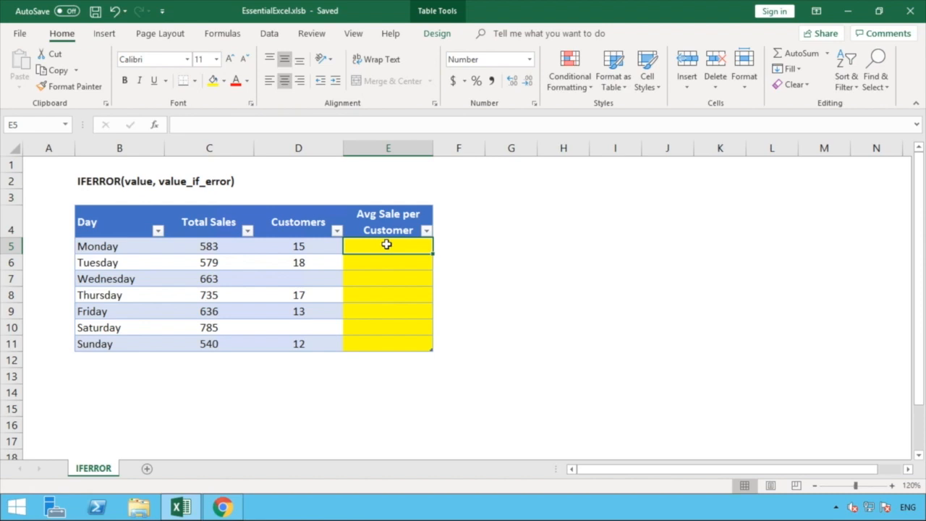
type("=")
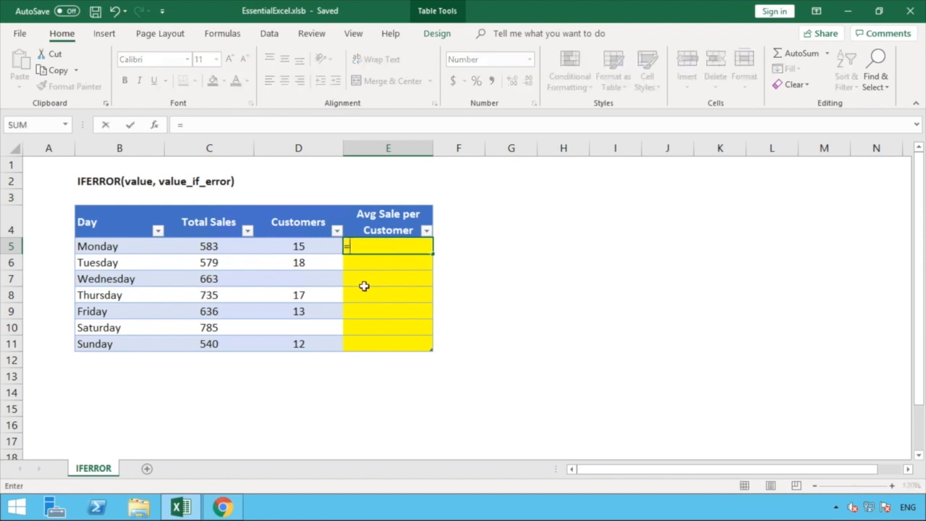
left_click(217, 246)
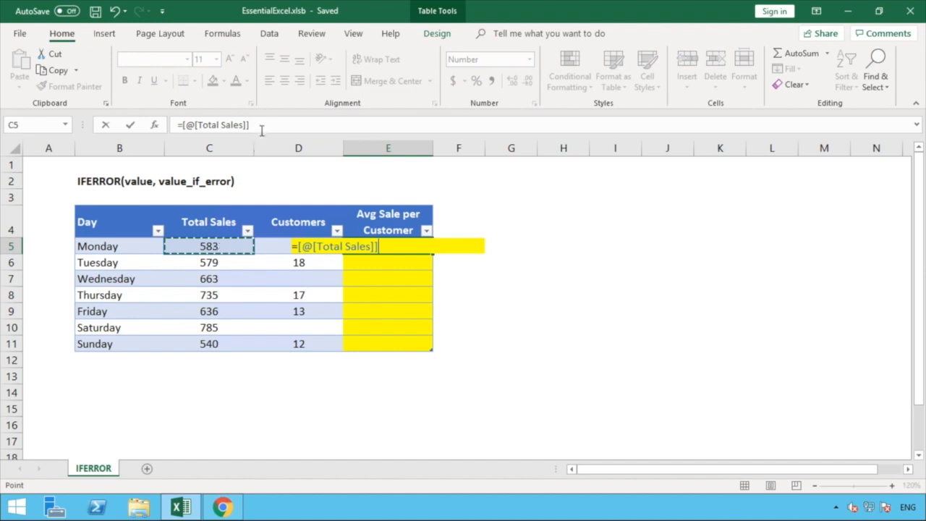
left_click(259, 125)
left_click_drag(249, 125, 182, 125)
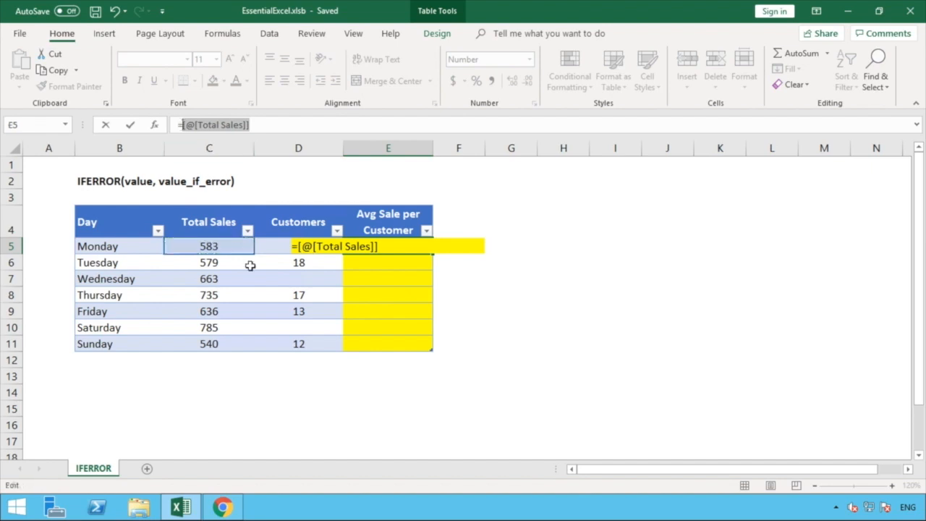
type("C2")
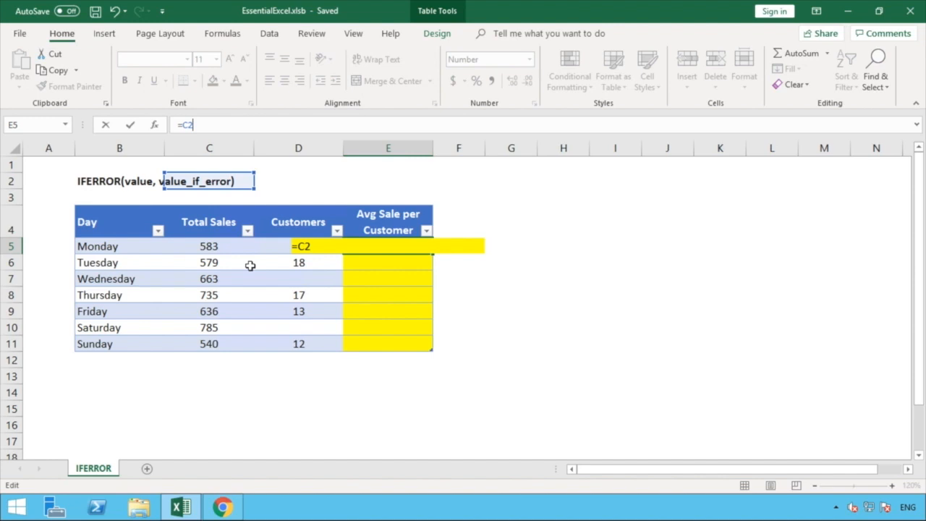
key("BackSpace")
type("5")
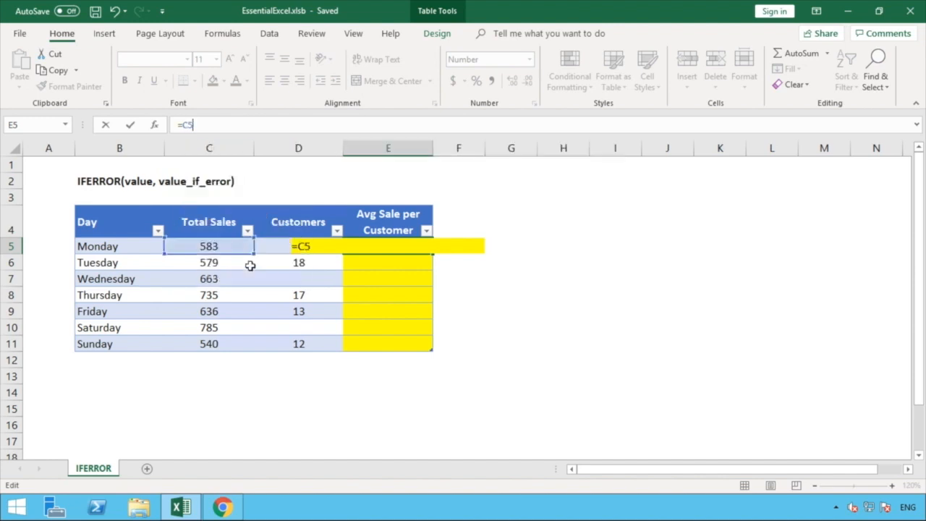
type("/D5")
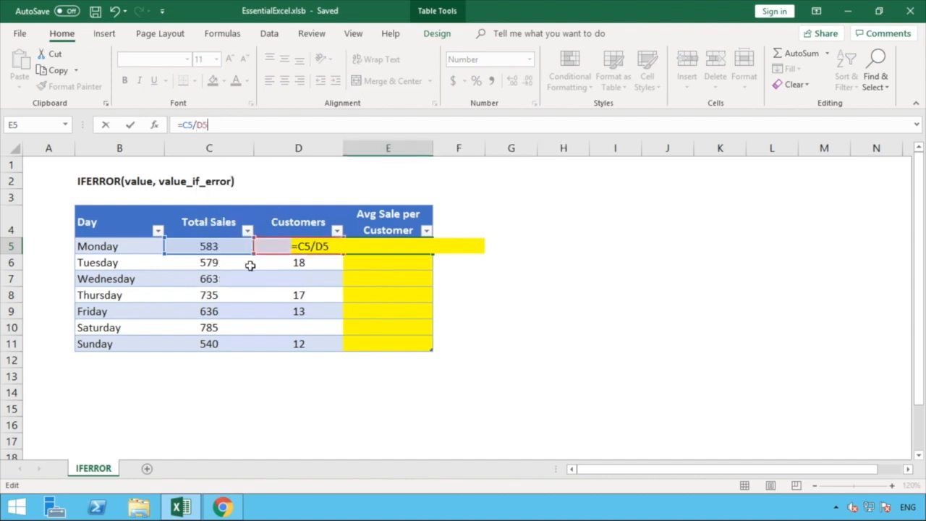
key("Return")
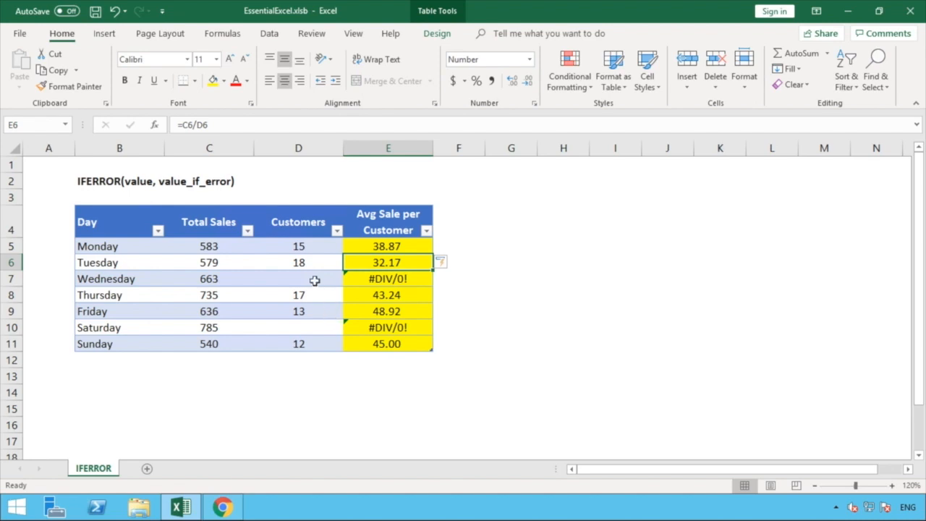
left_click(416, 279)
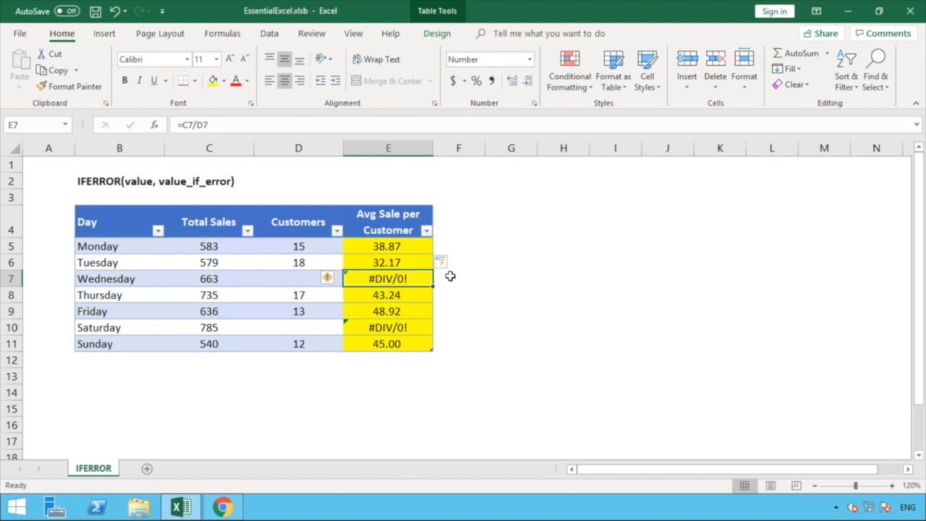
left_click_drag(395, 246, 381, 344)
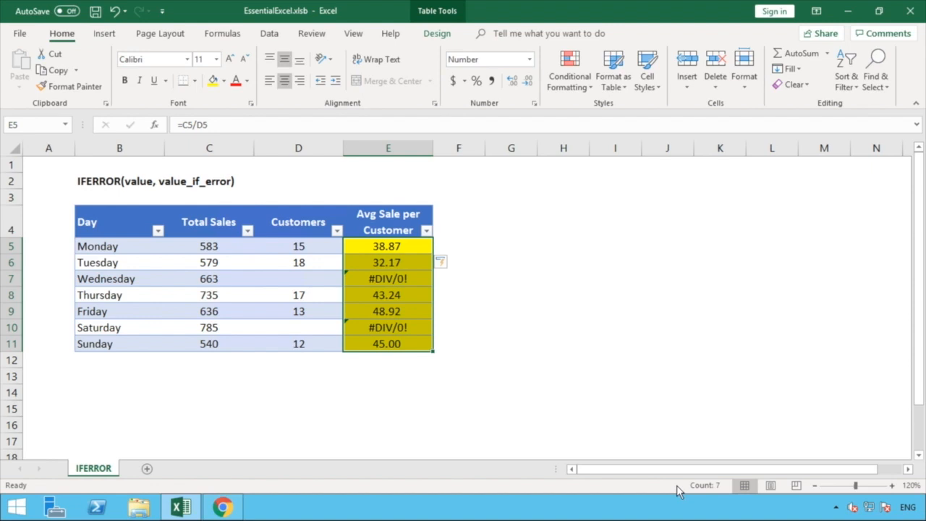
Step: Replace the formula in E5 with =IFERROR(C5/D5,0), then check the Wednesday cell and the summary of E5:E11
left_click(409, 249)
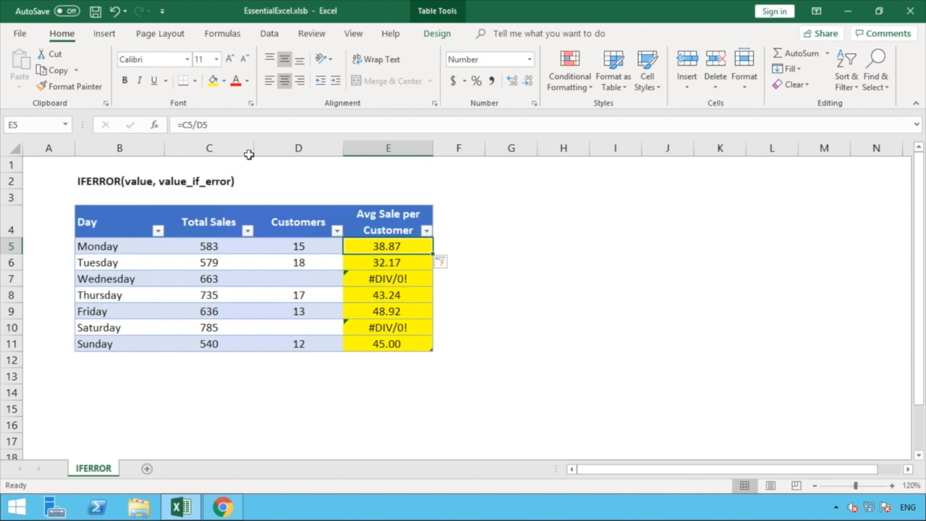
left_click(181, 125)
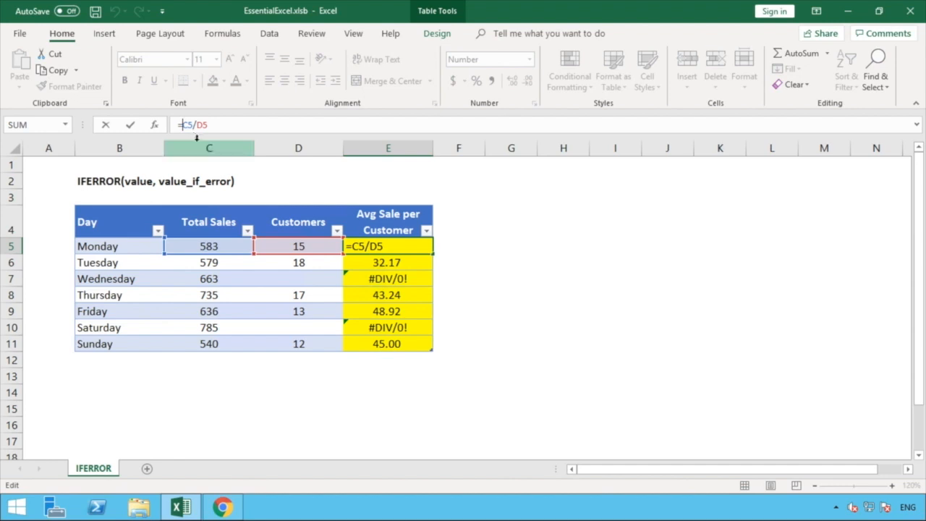
left_click_drag(236, 125, 163, 128)
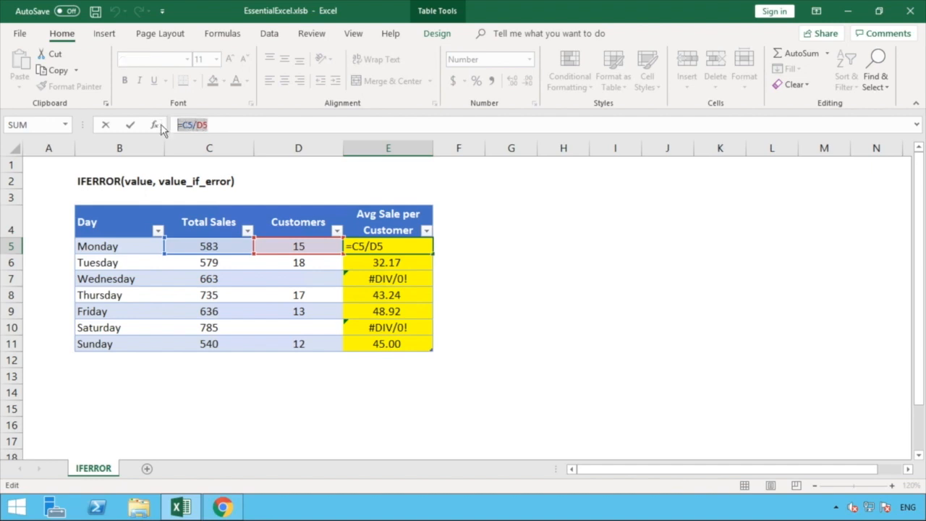
key("BackSpace")
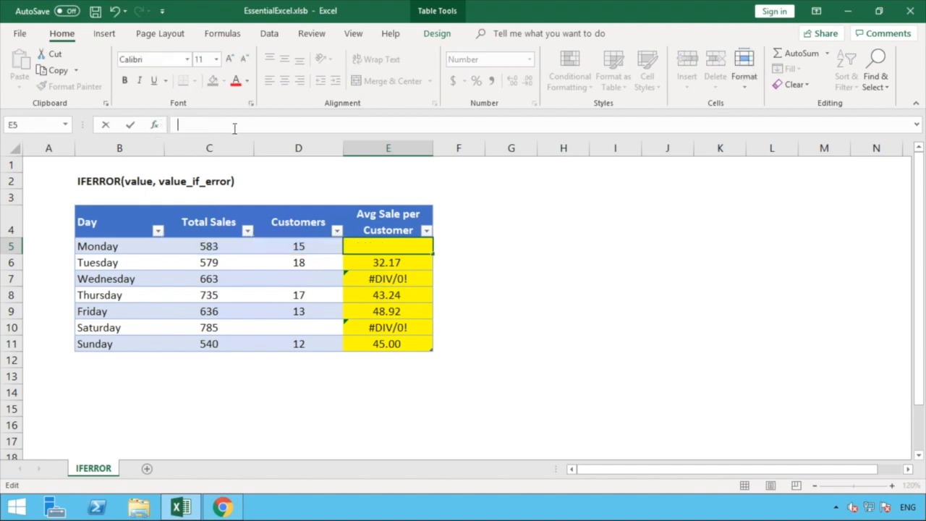
type("=")
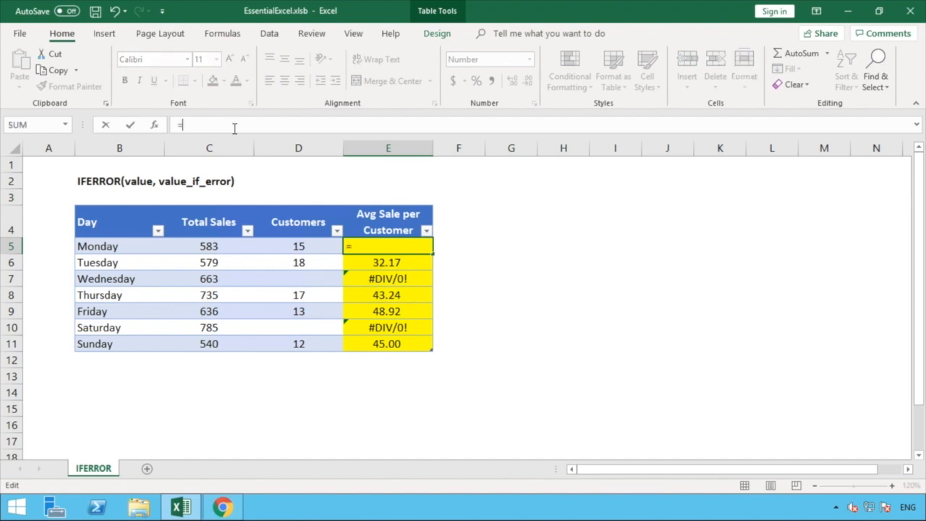
type("IFE")
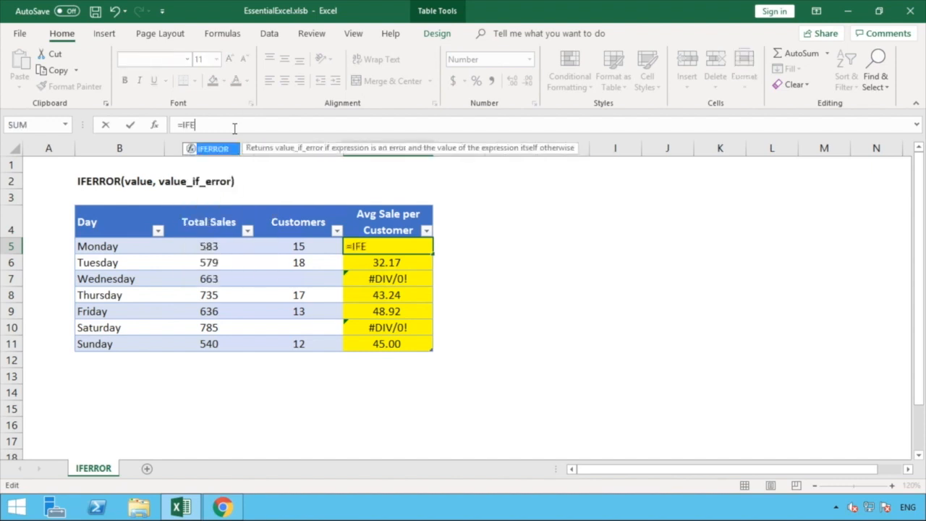
type("RROR")
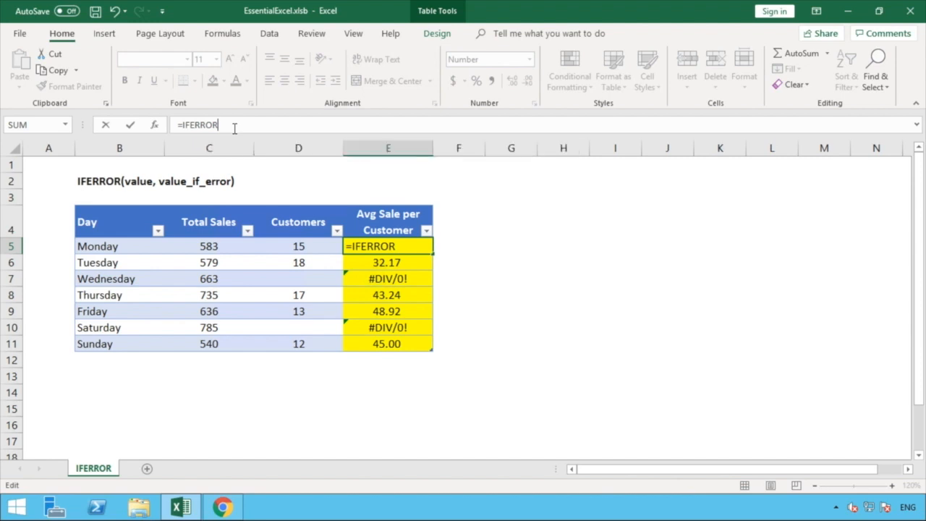
type("(")
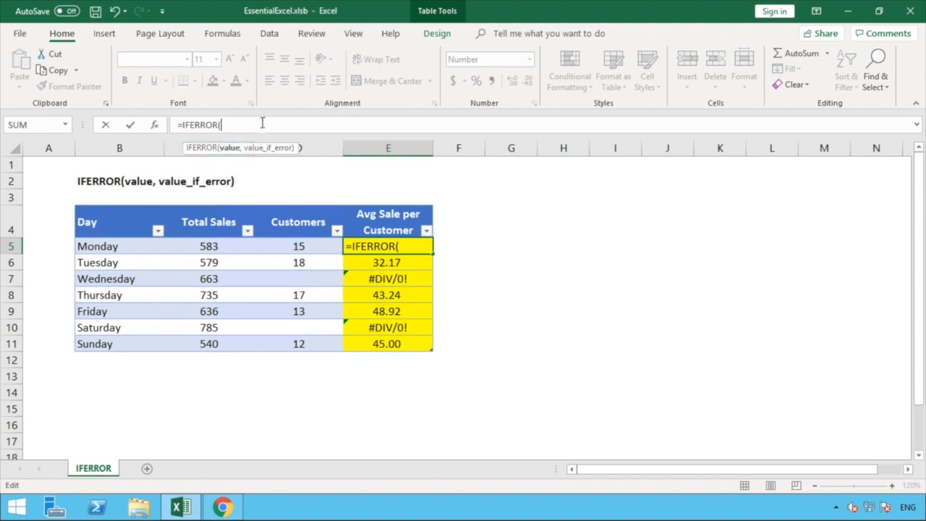
type("C")
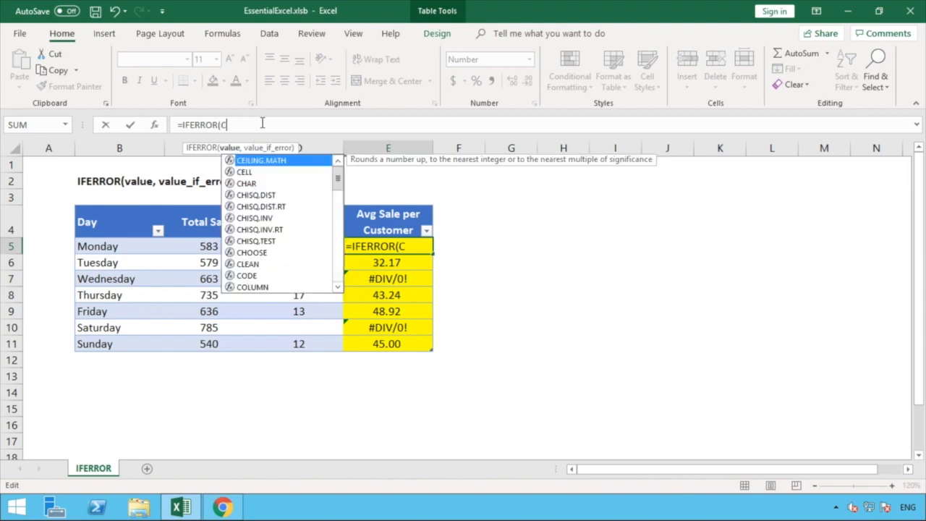
type("5/D")
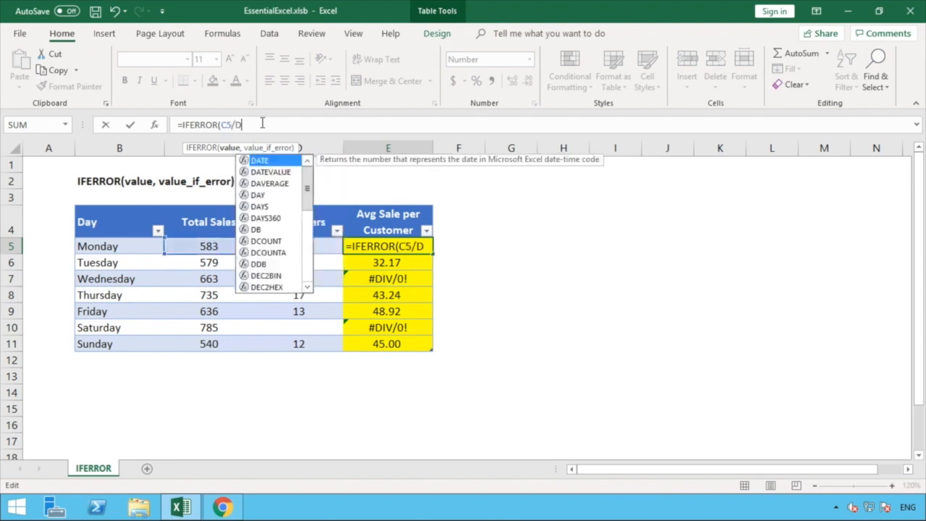
type("5")
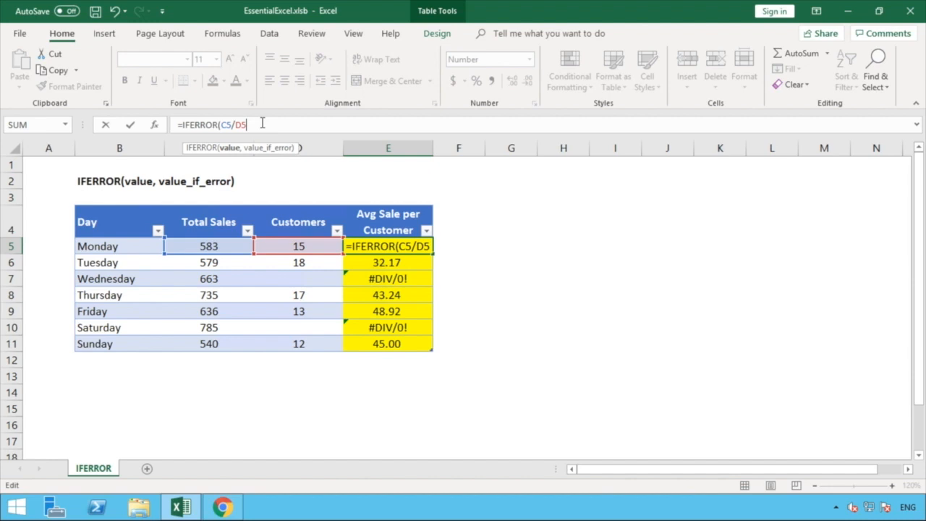
type(",")
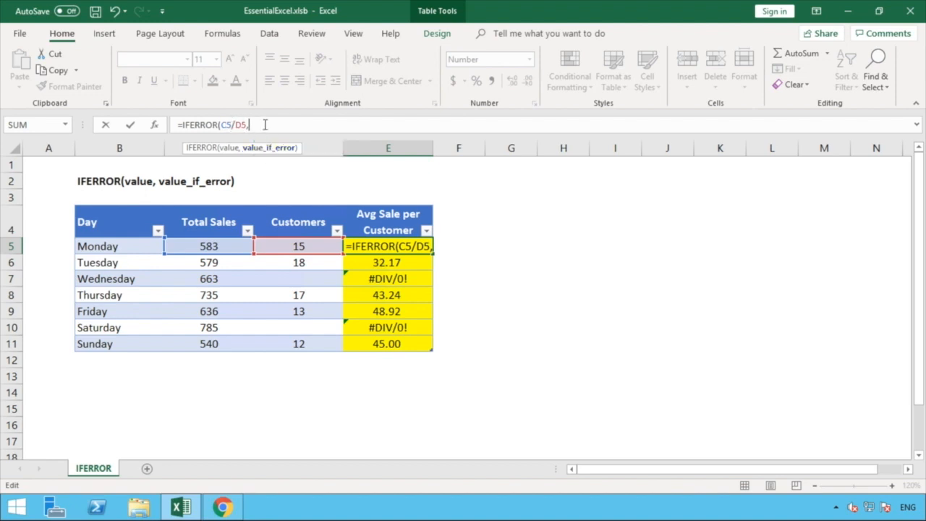
type("0")
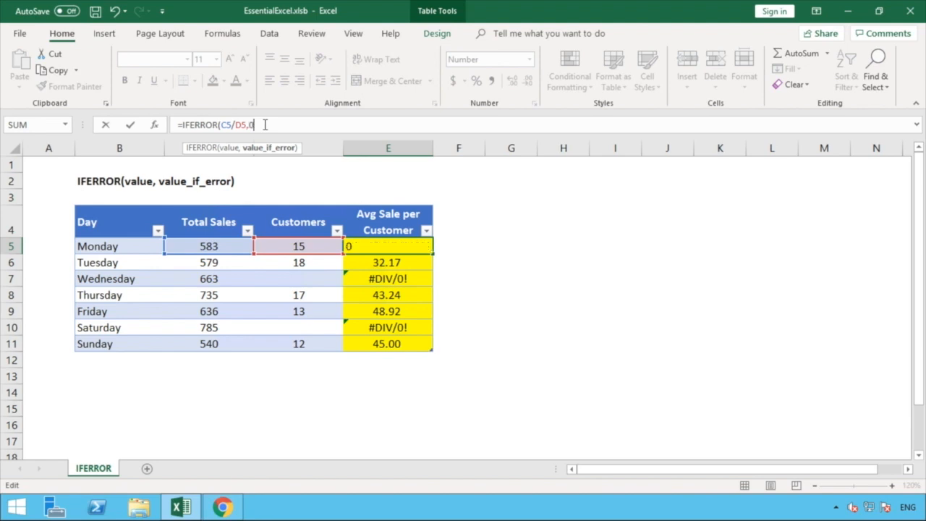
type(")")
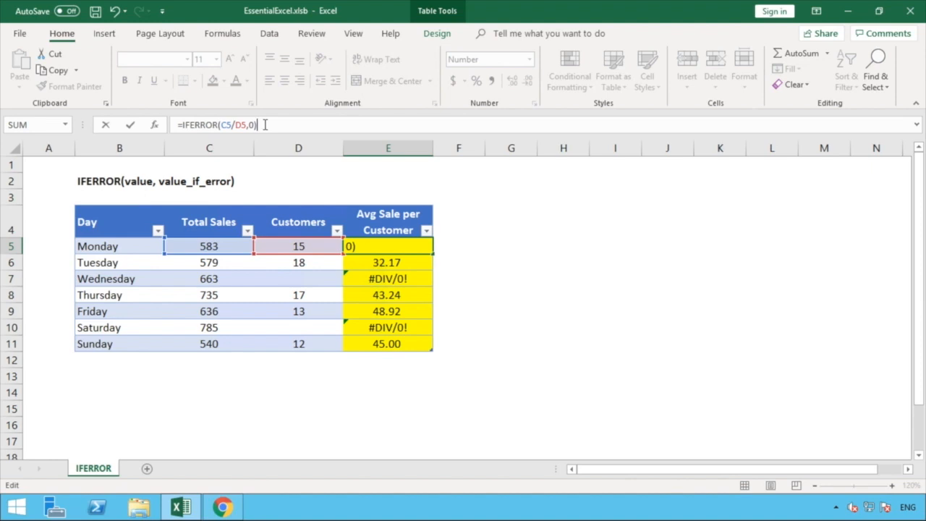
key("Return")
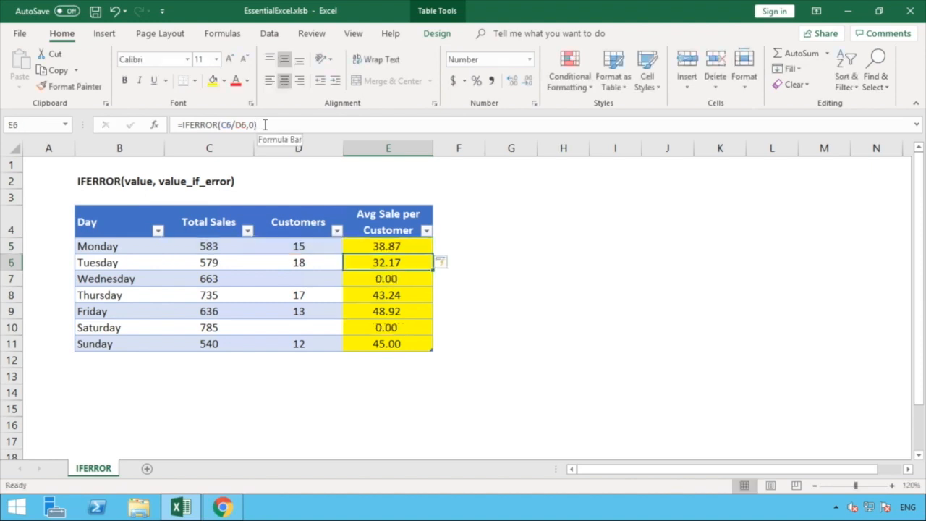
left_click(397, 279)
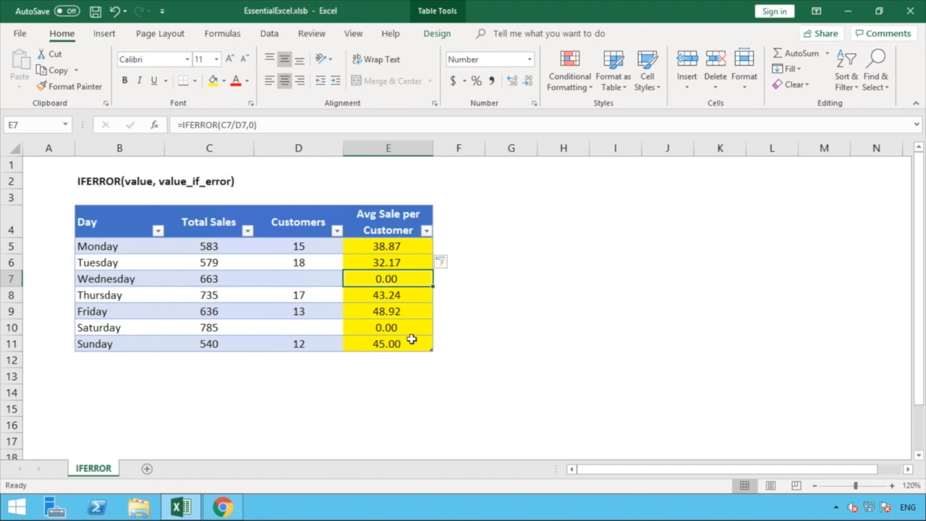
left_click_drag(411, 339, 401, 246)
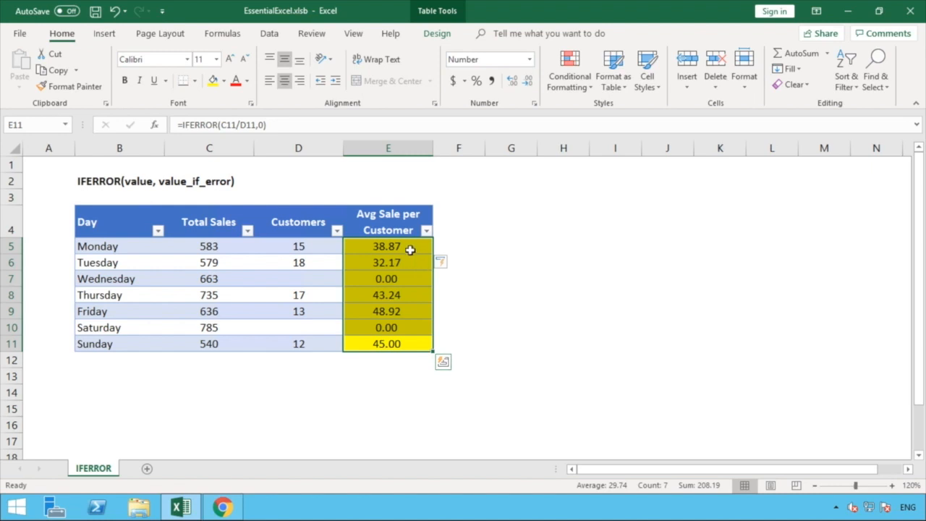
Step: Change the error value of the IFERROR formula in E5 to the text "Please enter customer number"
left_click(410, 249)
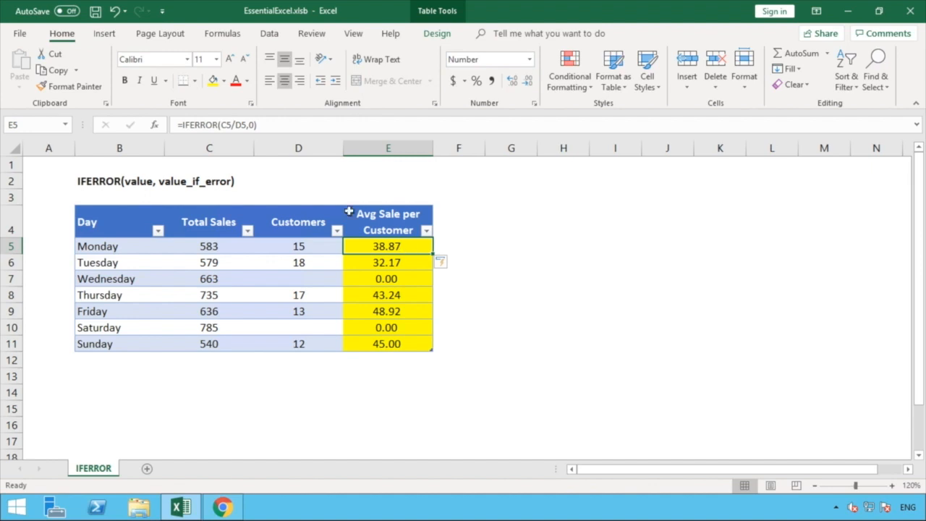
left_click(255, 125)
double_click(252, 125)
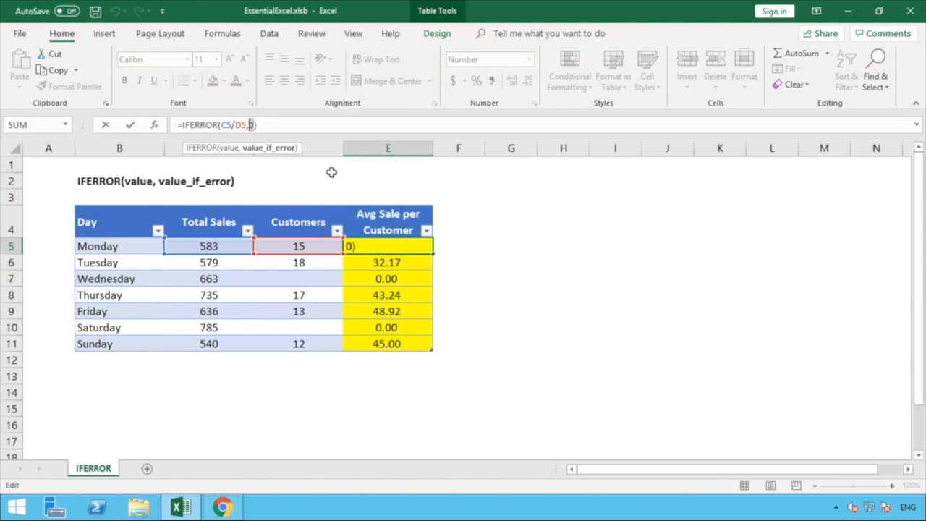
type("\"Please ent")
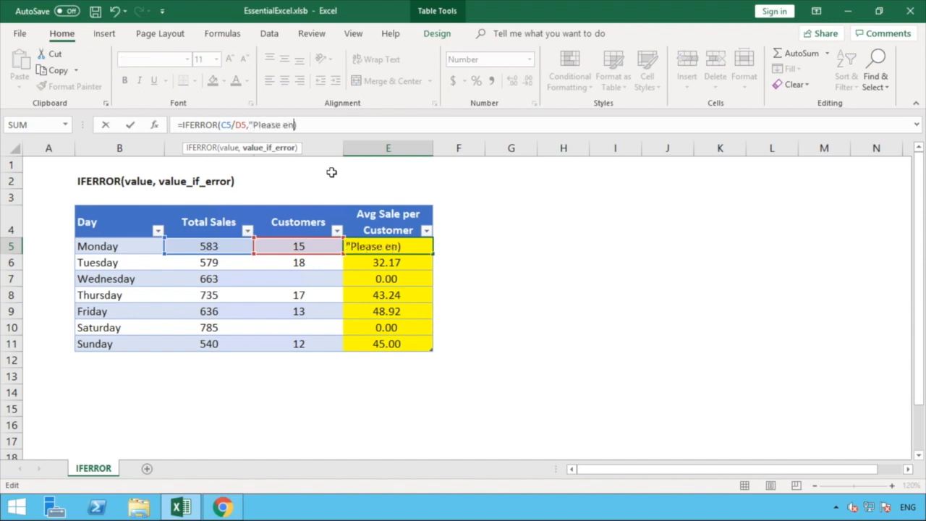
type("er customer")
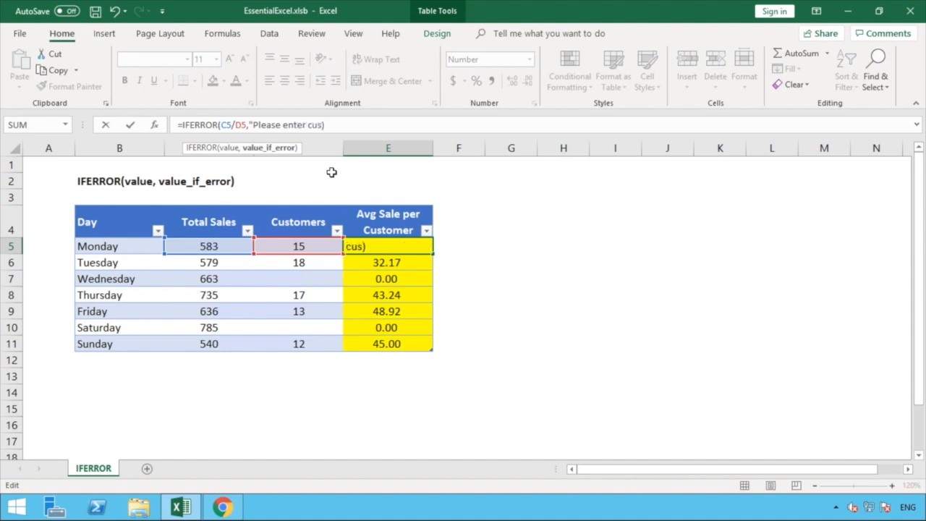
type(" number")
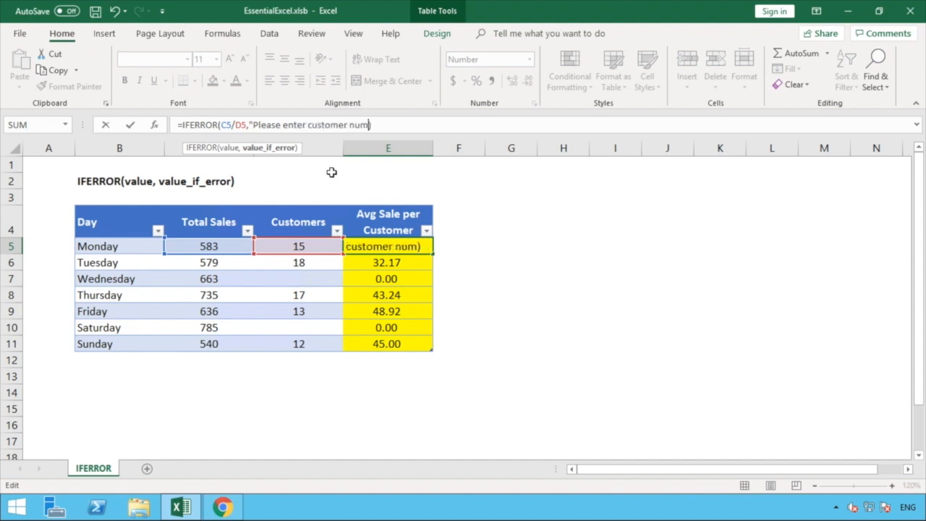
type("\")")
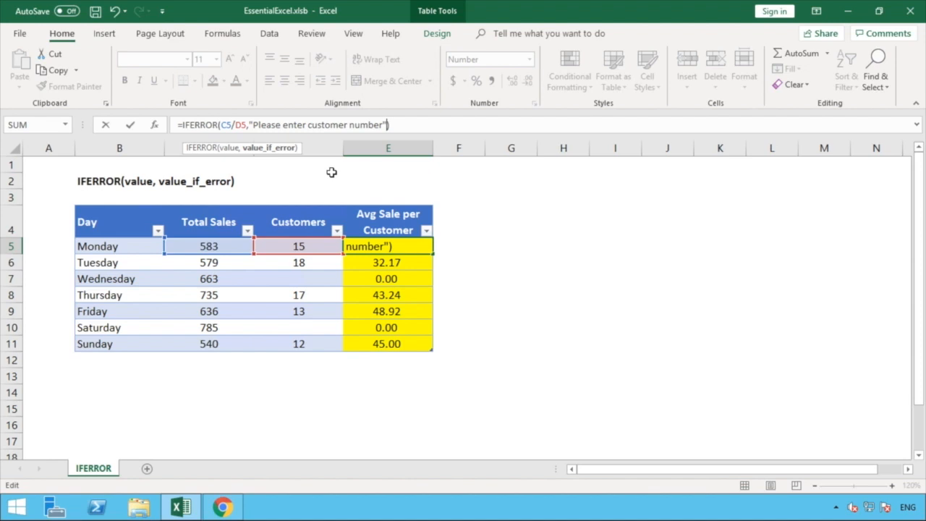
key("Return")
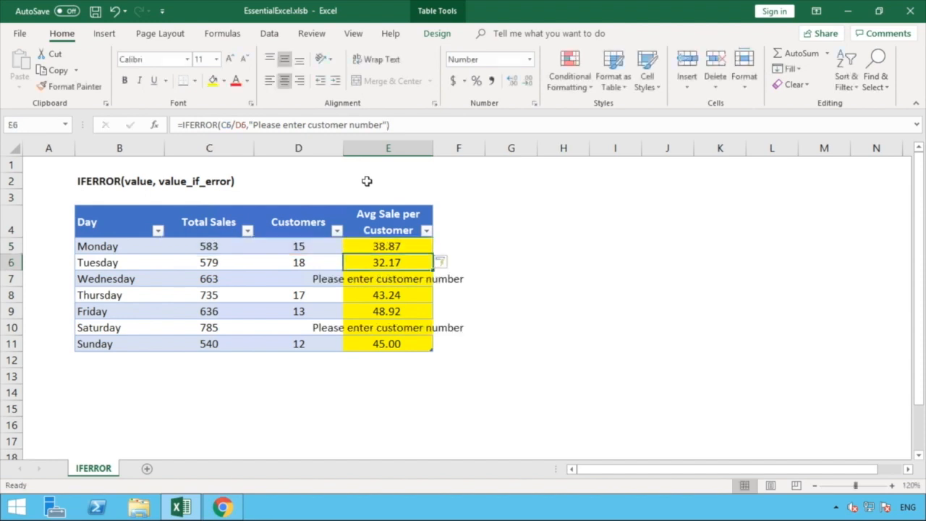
Step: AutoFit the width of column E to its contents, then check Wednesday's total sales, customers and average sale cells
double_click(436, 148)
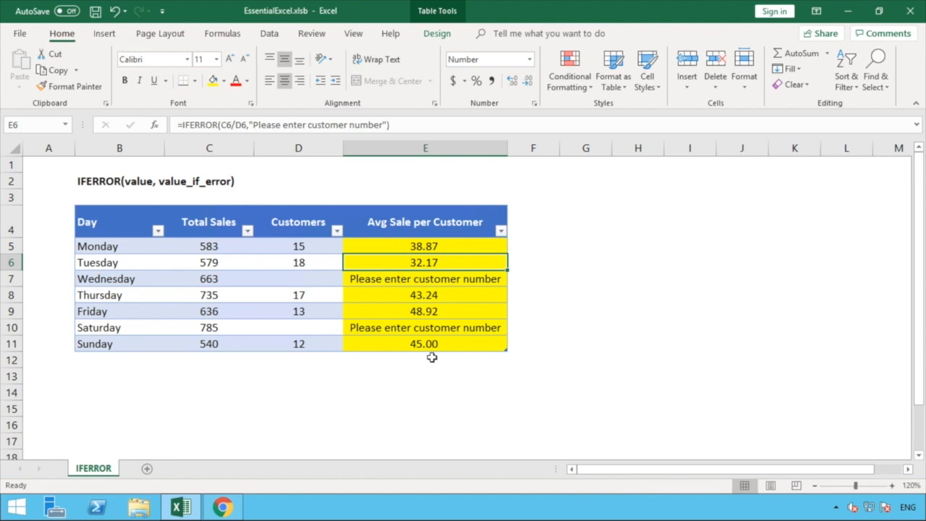
left_click(418, 283)
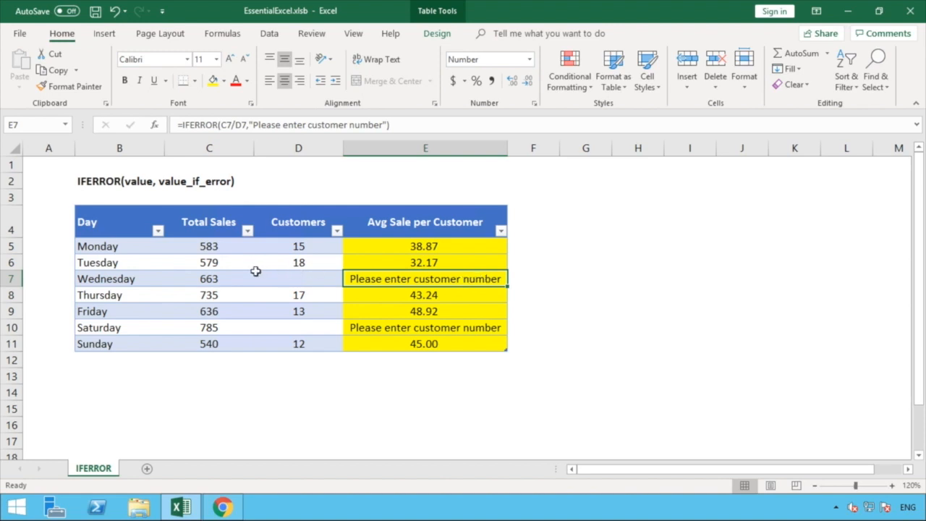
left_click(203, 279)
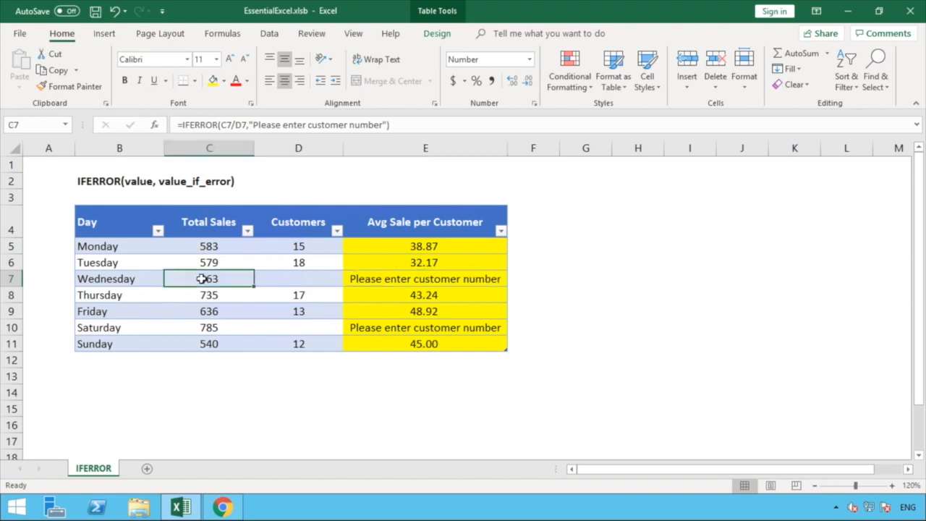
left_click(288, 279)
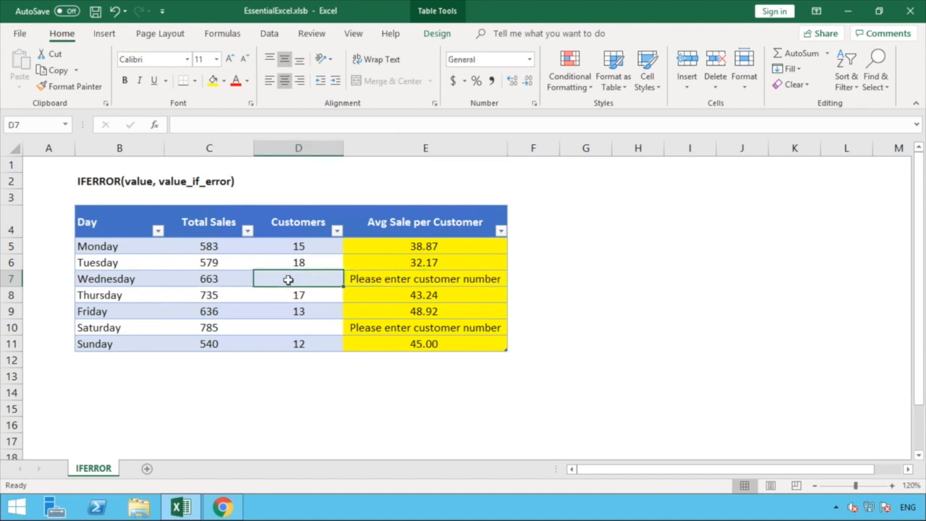
left_click(366, 279)
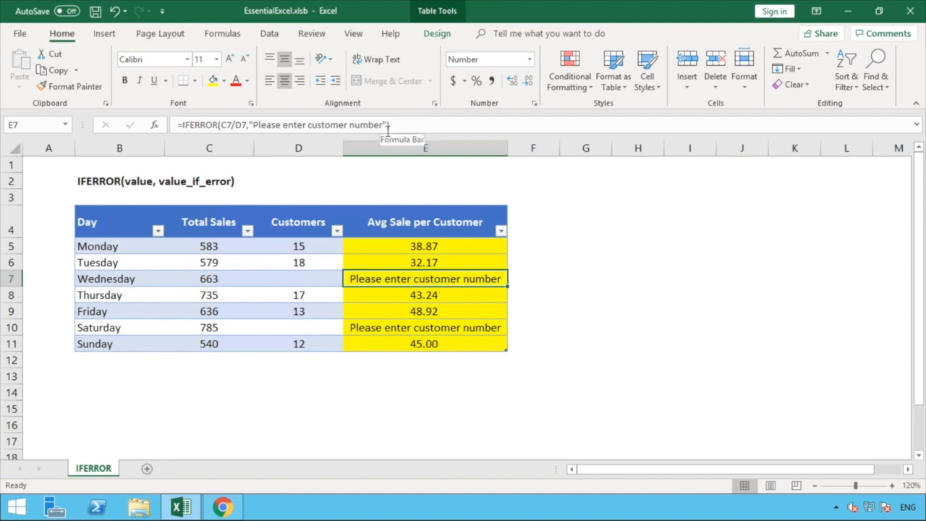
Step: Replace the text message in the IFERROR formula in E5 with 0 as the error value
left_click(419, 243)
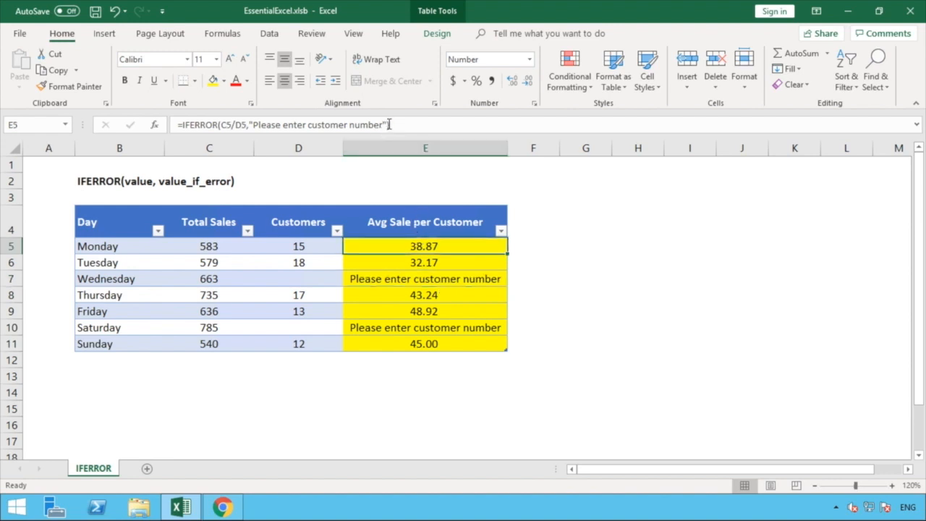
left_click_drag(389, 124, 249, 127)
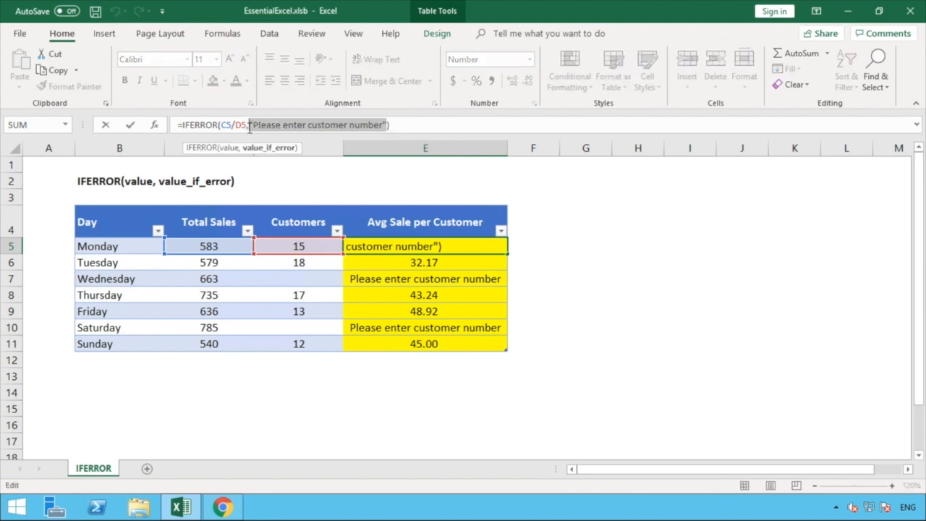
key("Delete")
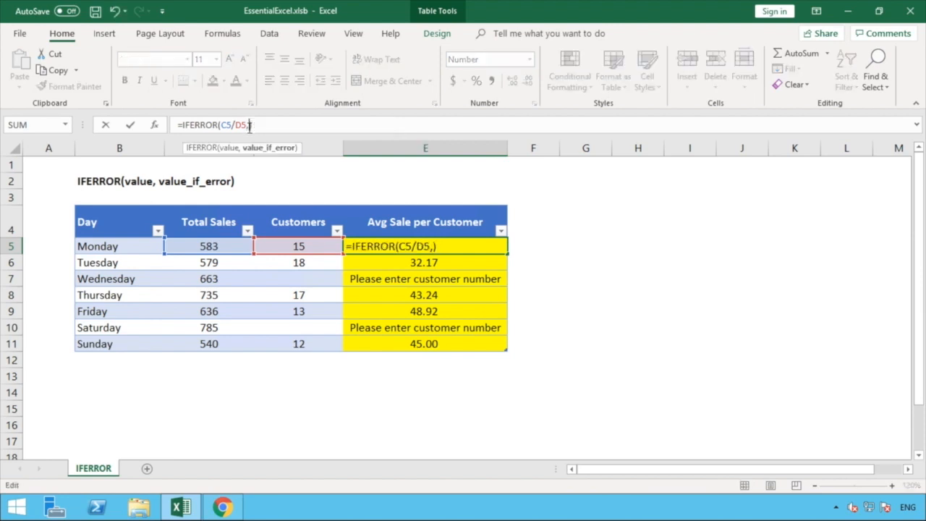
type("0")
key("Return")
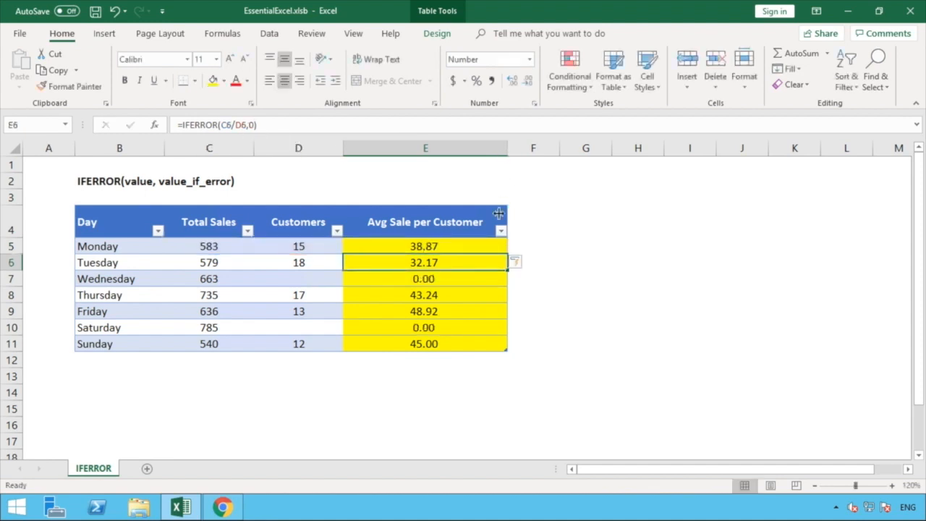